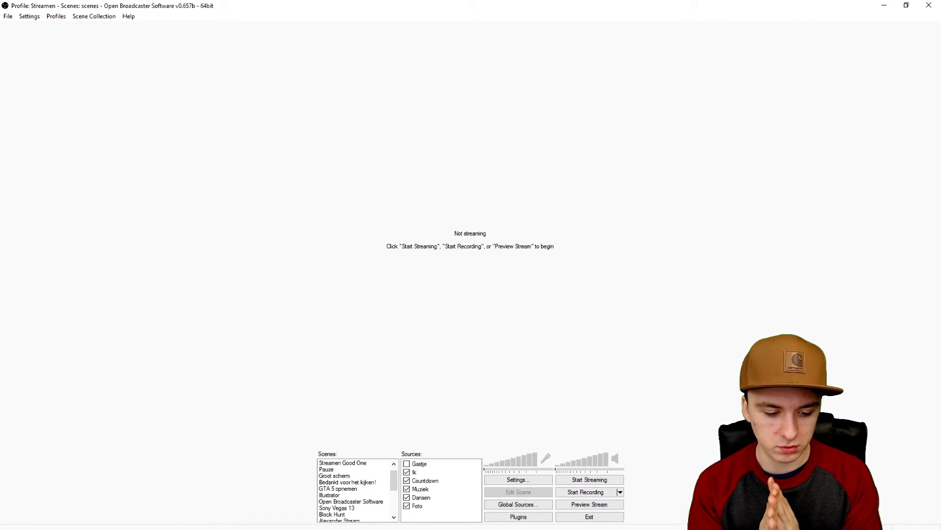
# On the estimator page, set the CPU to 2nd / 3rd / 4th Gen Core i5 / i7
pyautogui.hotkey('alt', 'Tab')
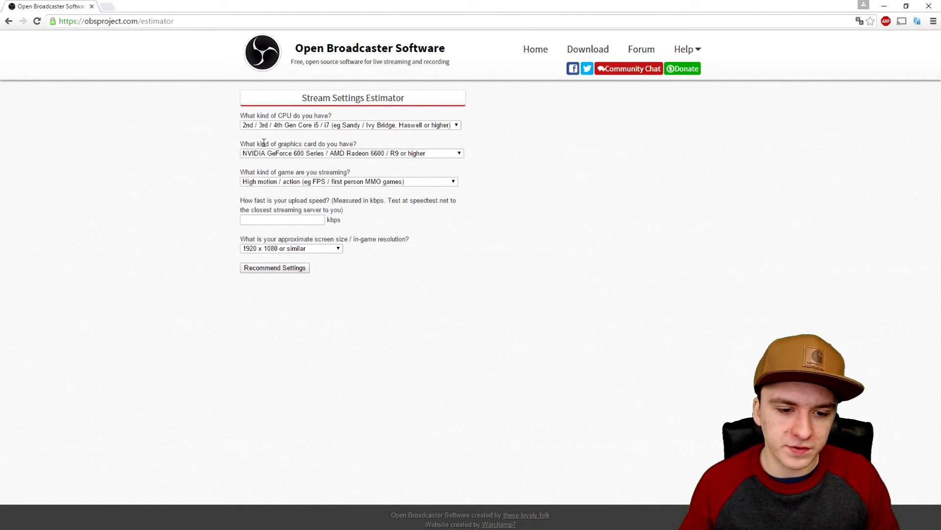
pyautogui.click(300, 127)
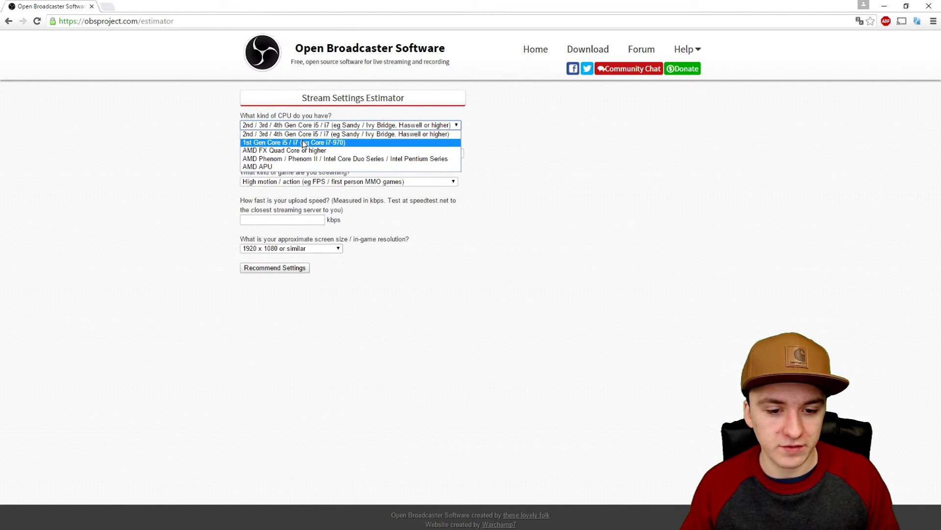
pyautogui.click(304, 143)
pyautogui.click(299, 126)
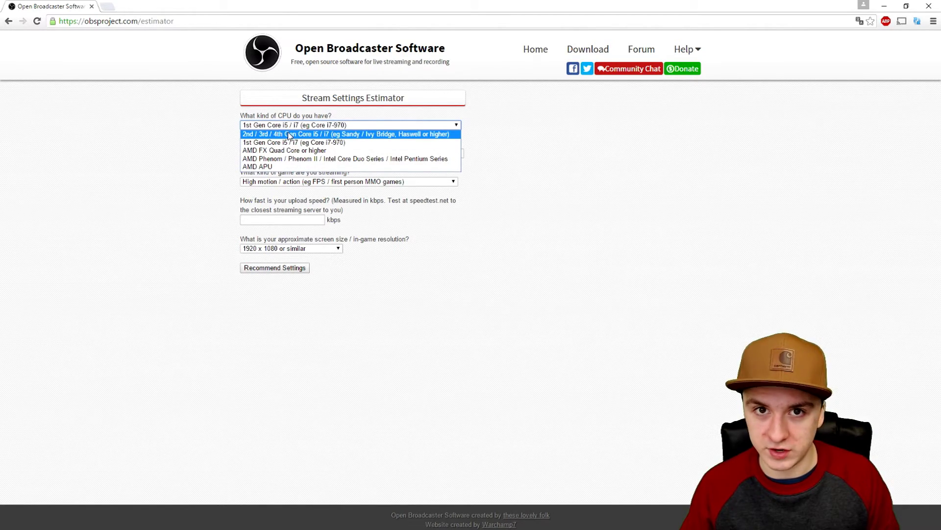
pyautogui.click(289, 134)
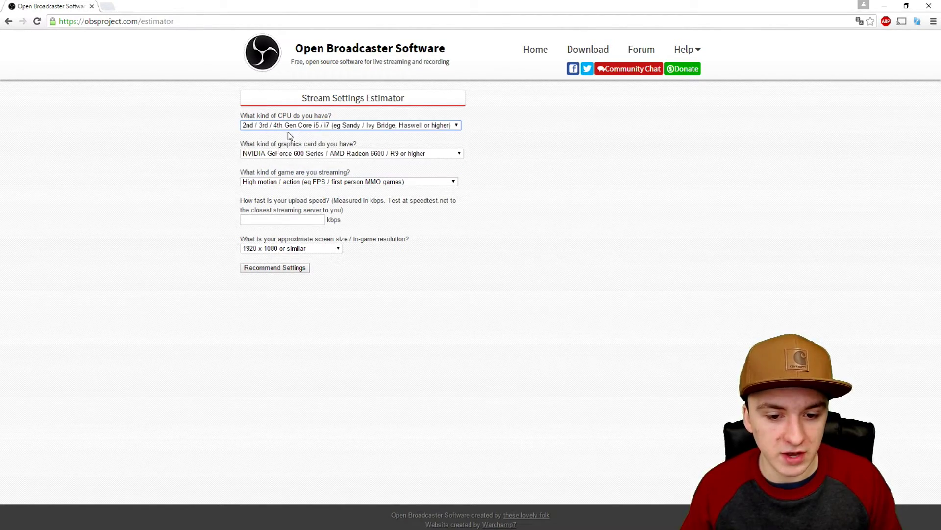
pyautogui.click(288, 127)
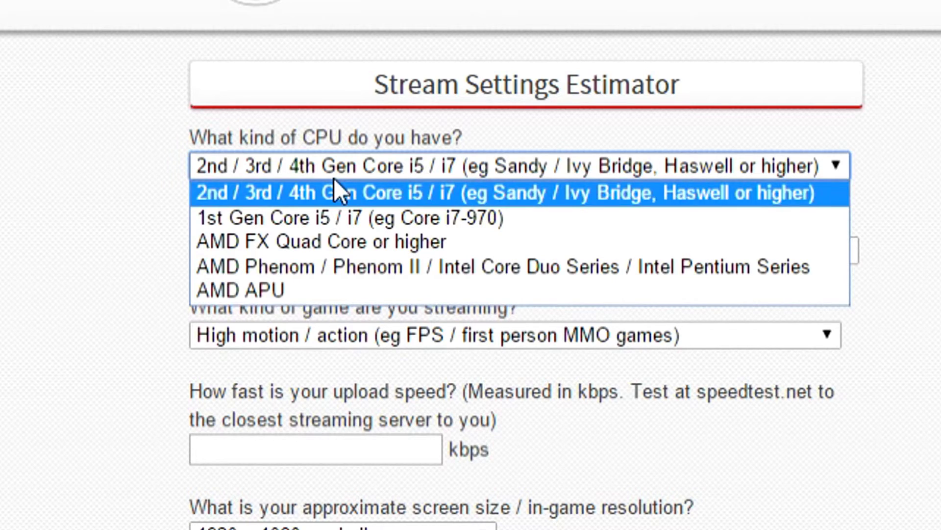
pyautogui.click(334, 181)
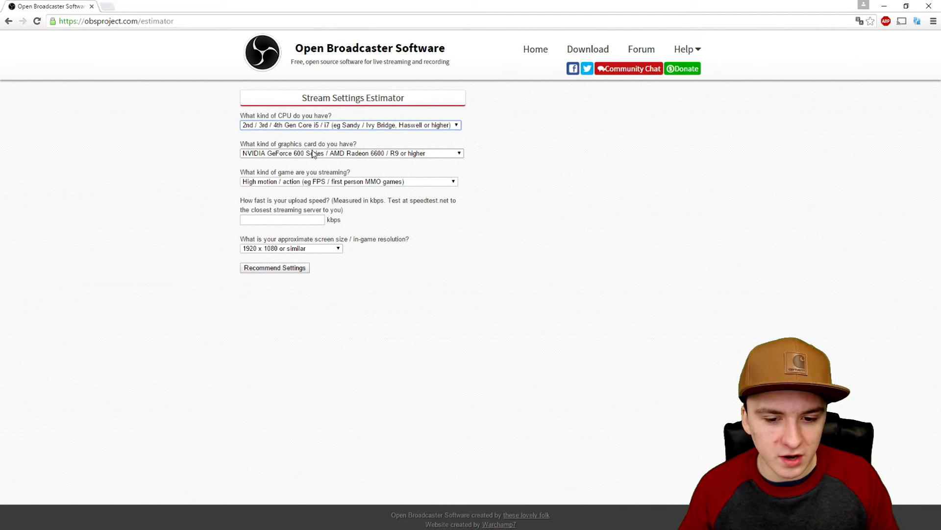
# Keep NVIDIA GeForce 600 Series graphics and High motion / action as the game type
pyautogui.click(313, 152)
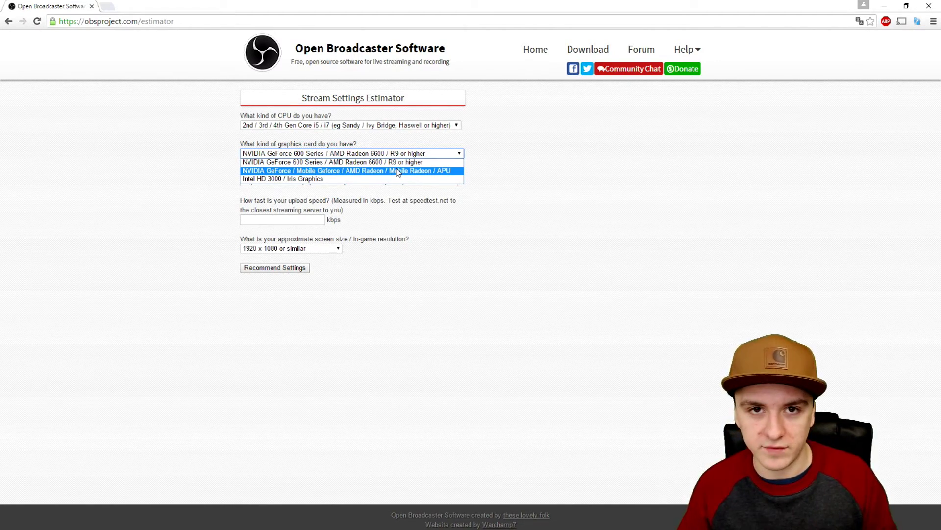
pyautogui.click(398, 167)
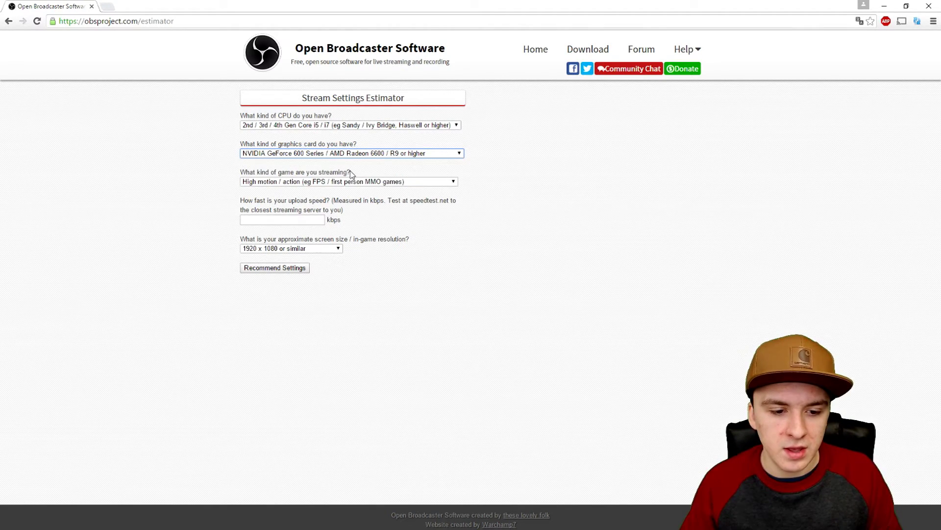
pyautogui.click(319, 182)
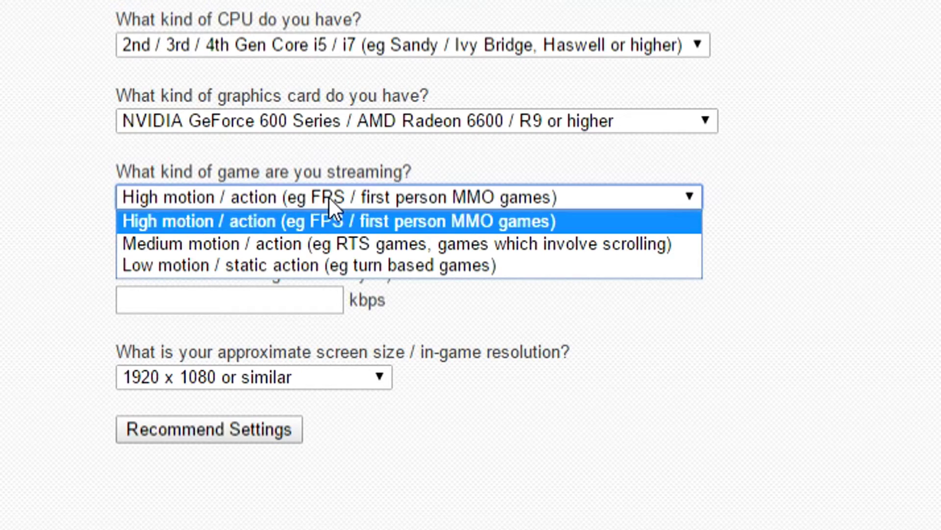
pyautogui.click(328, 196)
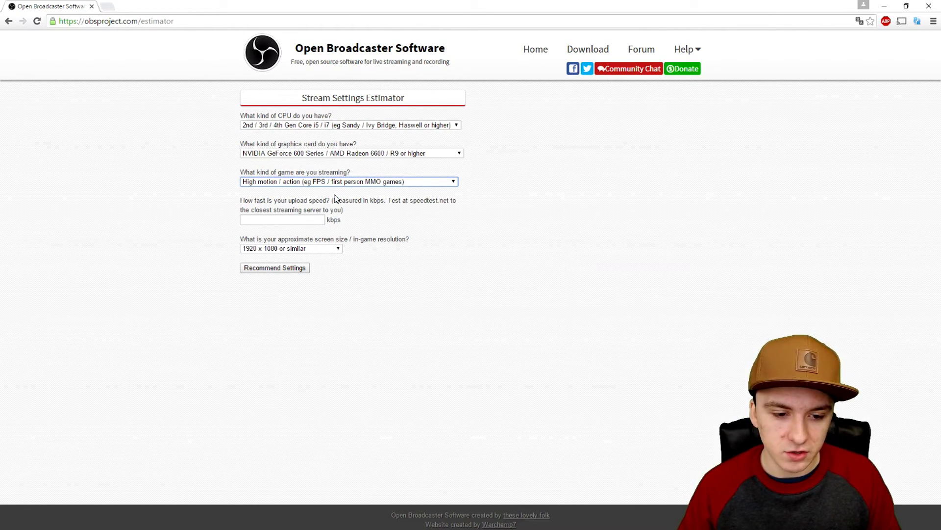
pyautogui.click(337, 184)
pyautogui.click(337, 191)
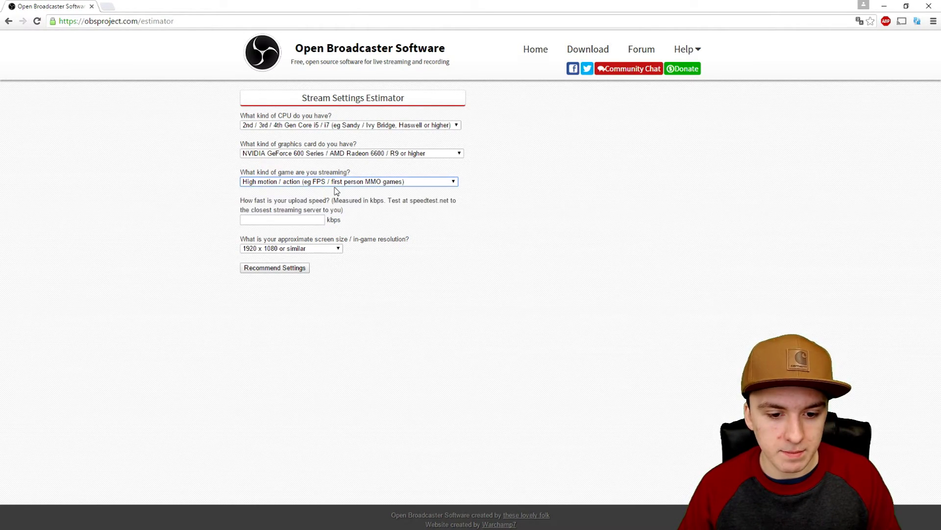
pyautogui.click(302, 218)
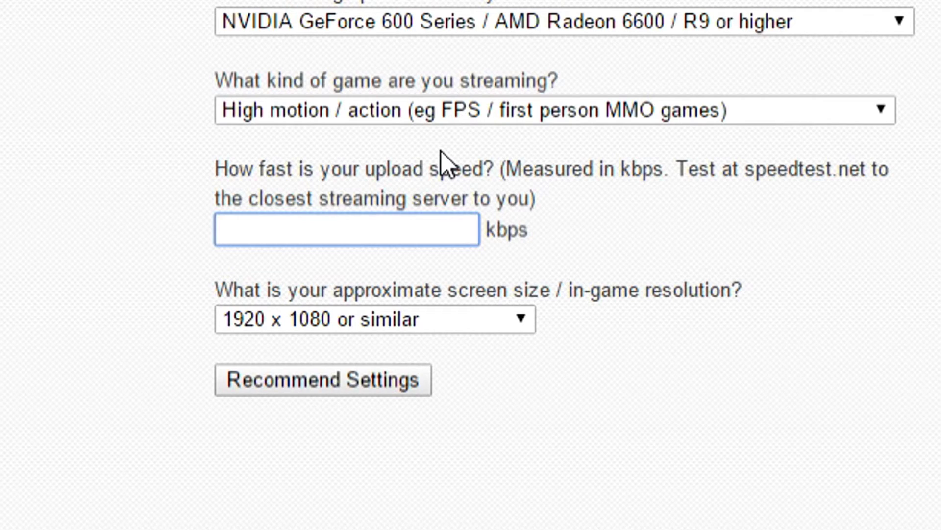
# Enter a 2800 kbps upload speed, keep 1920 x 1080, and get the estimator's recommendations
pyautogui.write('2')
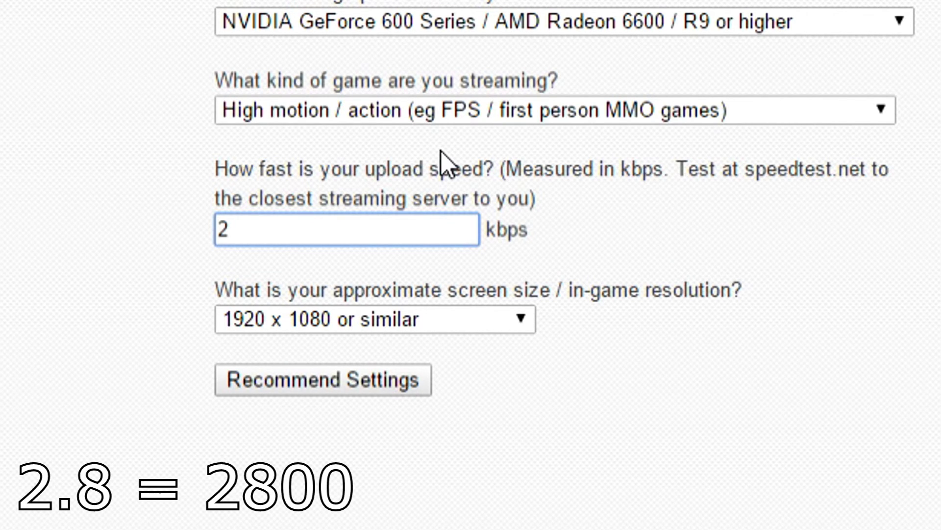
pyautogui.write('800')
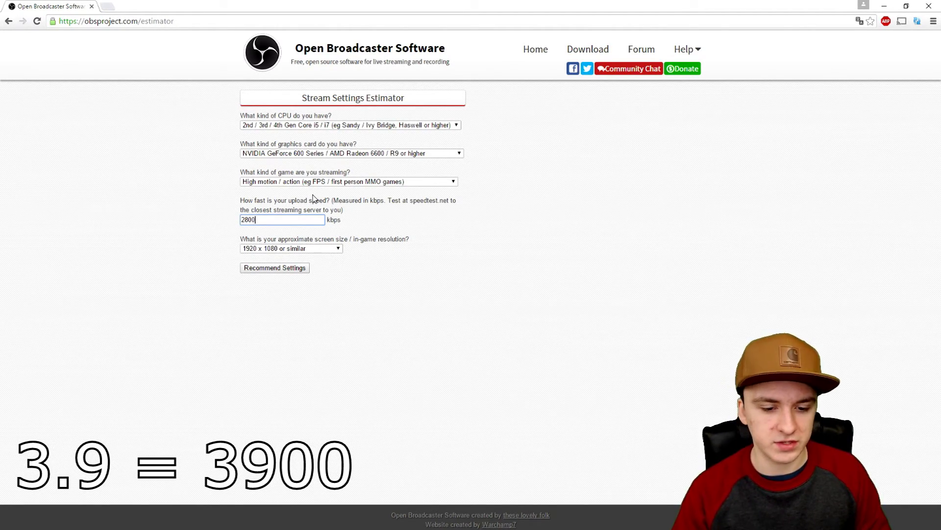
pyautogui.click(279, 250)
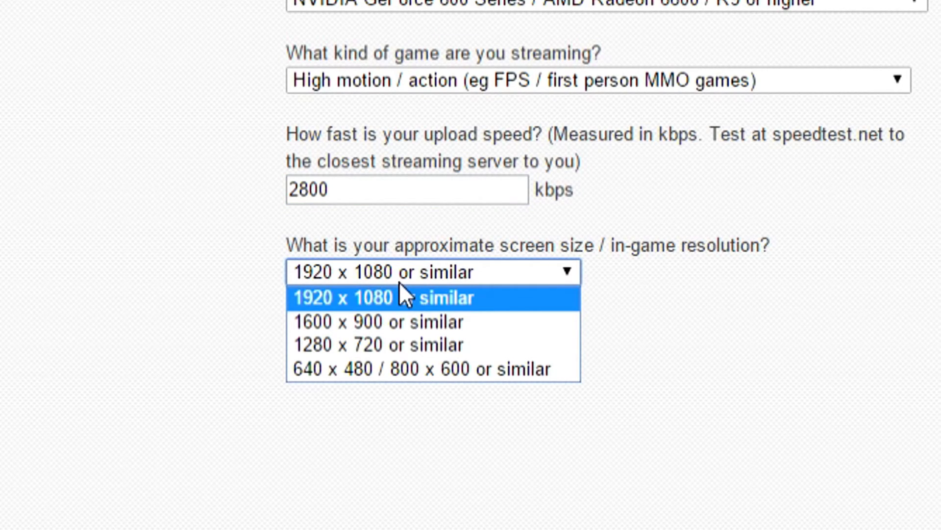
pyautogui.click(400, 283)
pyautogui.click(403, 338)
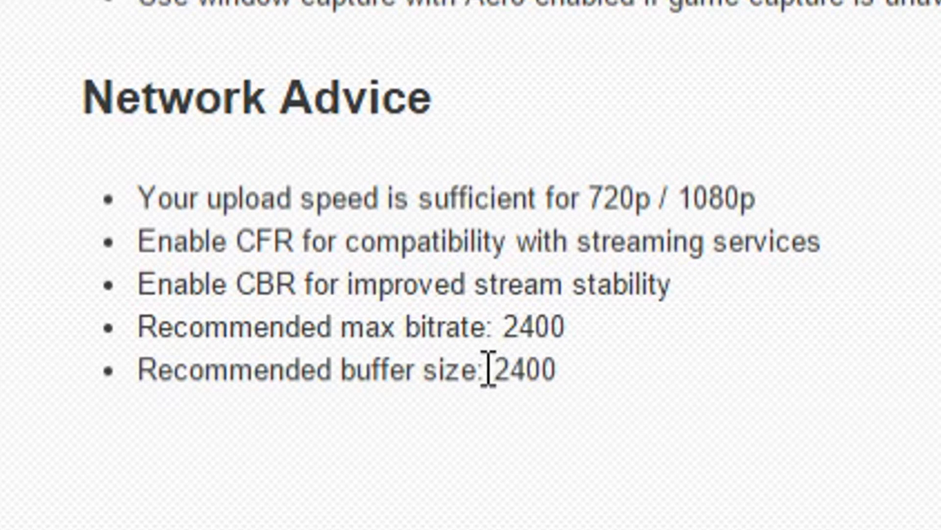
# Highlight the recommended 2400 buffer size in the recommendations, then clear the selection
pyautogui.moveTo(488, 369); pyautogui.dragTo(861, 445)
pyautogui.click(631, 369)
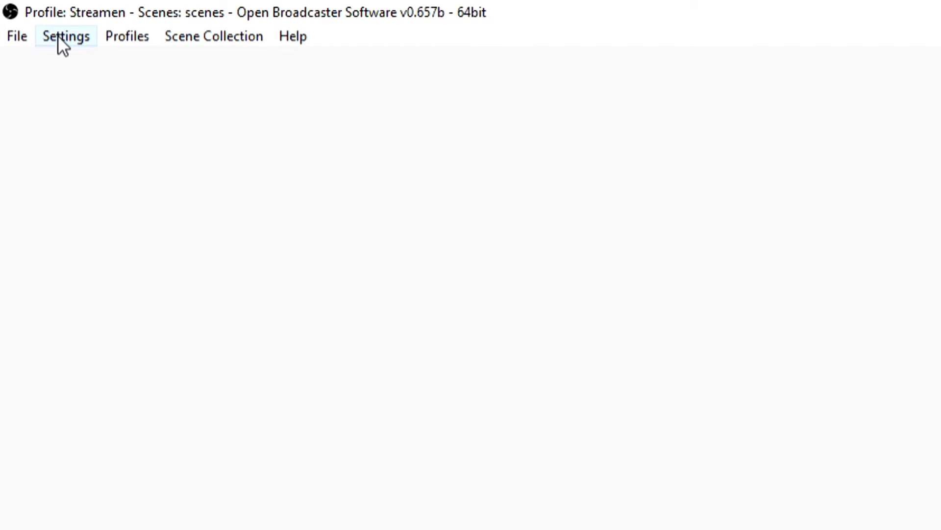
# In OBS Encoding settings, change Max Bitrate from 3500 to 2400 and set Buffer Size to 2400
pyautogui.click(57, 35)
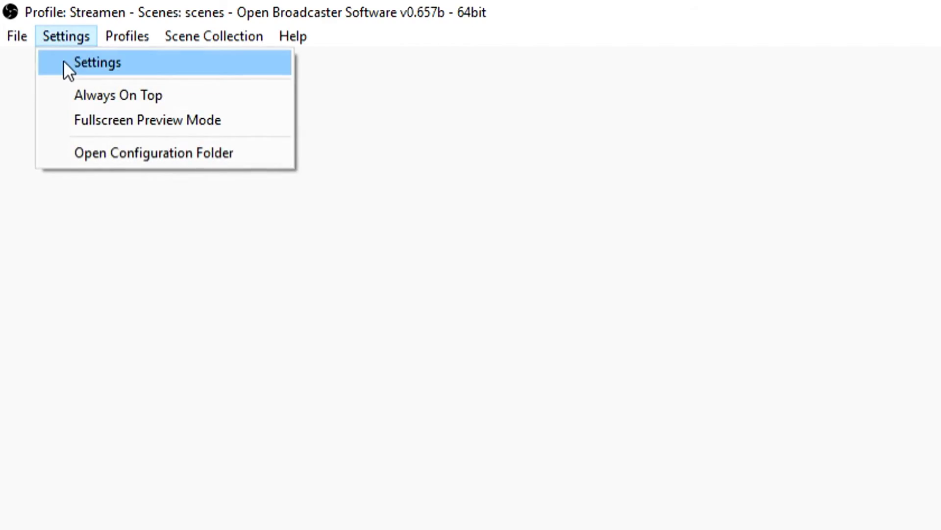
pyautogui.click(66, 64)
pyautogui.click(330, 126)
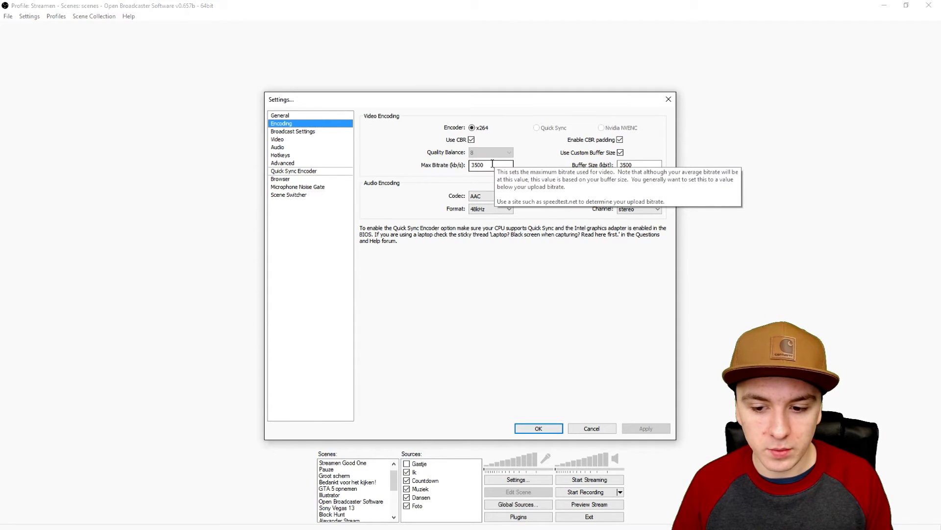
pyautogui.doubleClick(497, 166)
pyautogui.write('24')
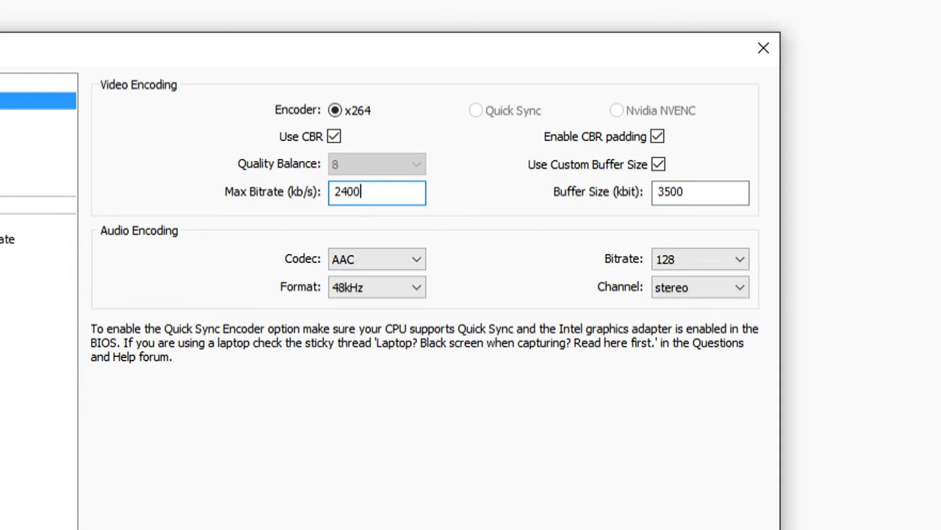
pyautogui.press('Tab')
pyautogui.write('2')
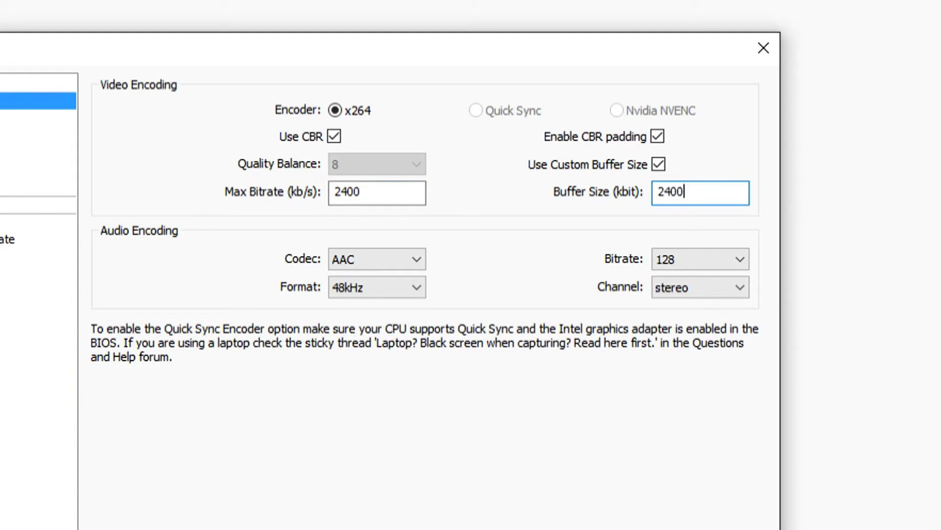
# Apply the encoding changes and keep Live Stream as the broadcast mode
pyautogui.click(282, 177)
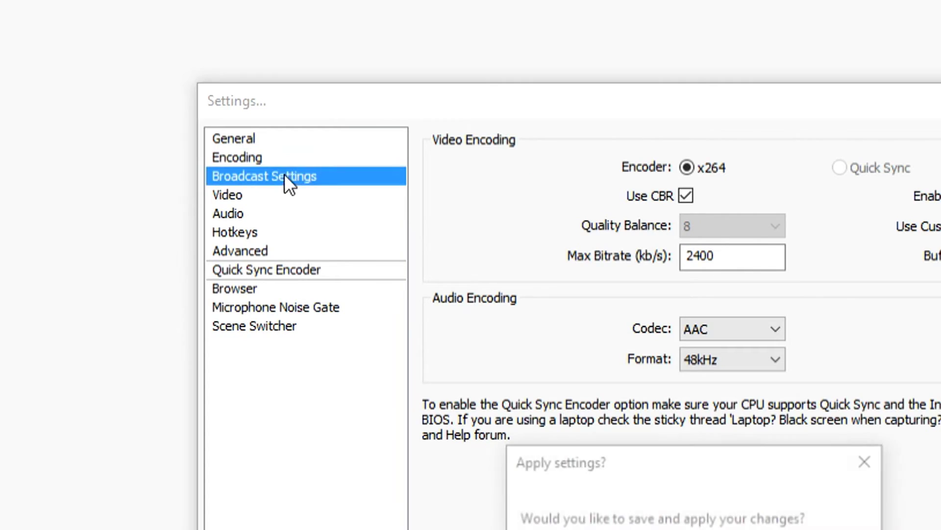
pyautogui.click(712, 528)
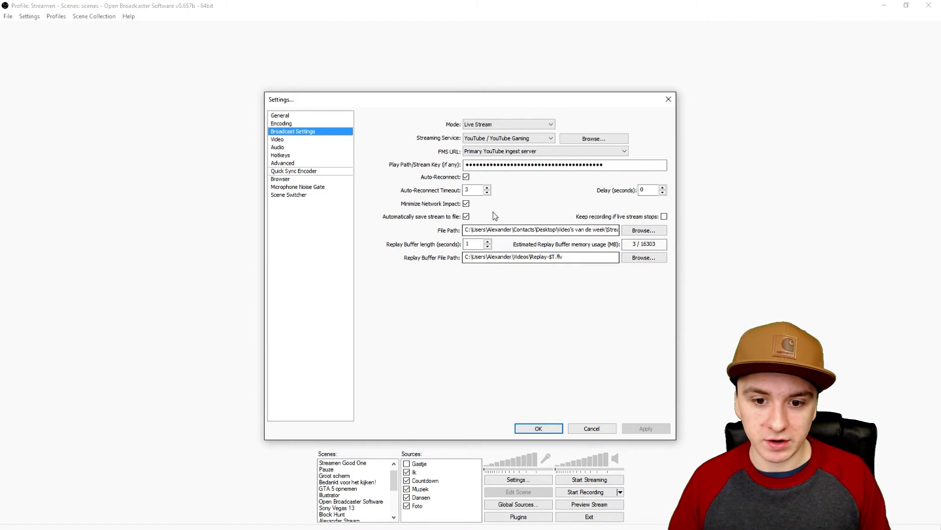
pyautogui.click(496, 123)
pyautogui.click(496, 124)
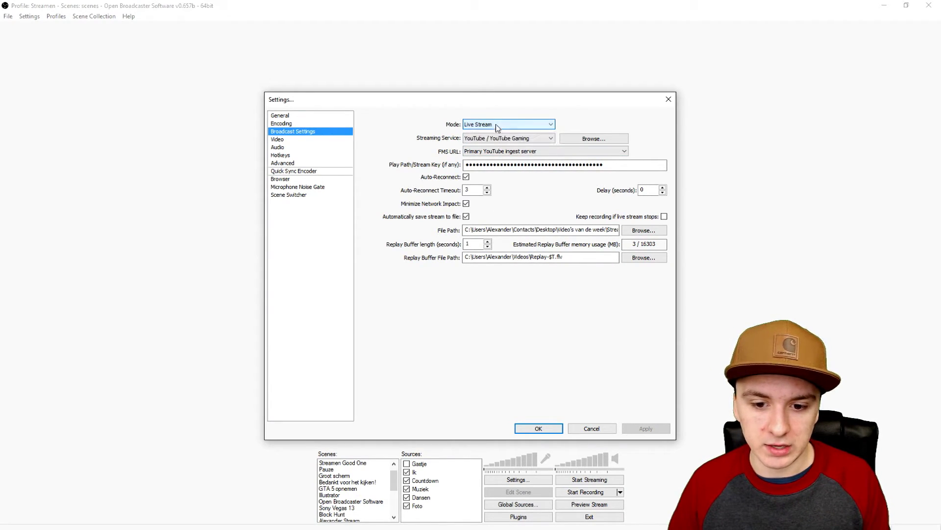
# Set the streaming service to YouTube / YouTube Gaming with the Primary YouTube ingest server
pyautogui.click(500, 139)
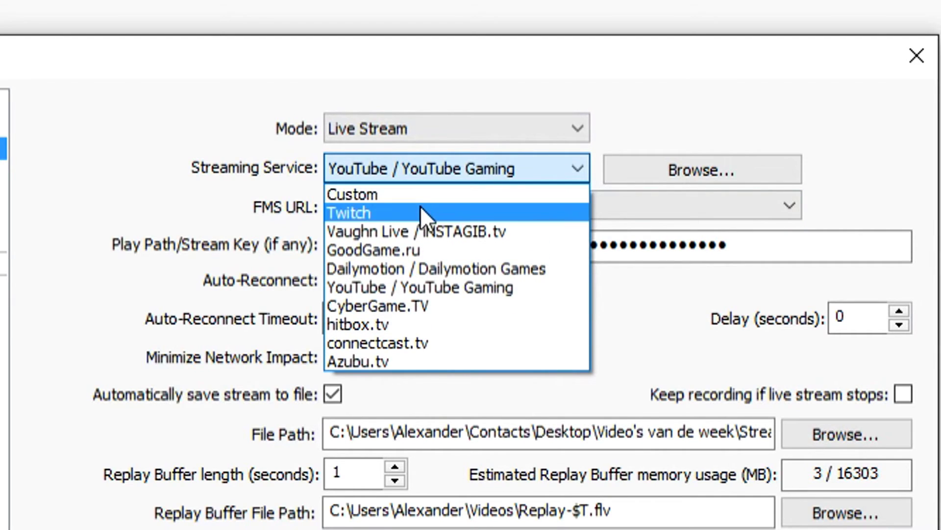
pyautogui.click(420, 212)
pyautogui.click(417, 206)
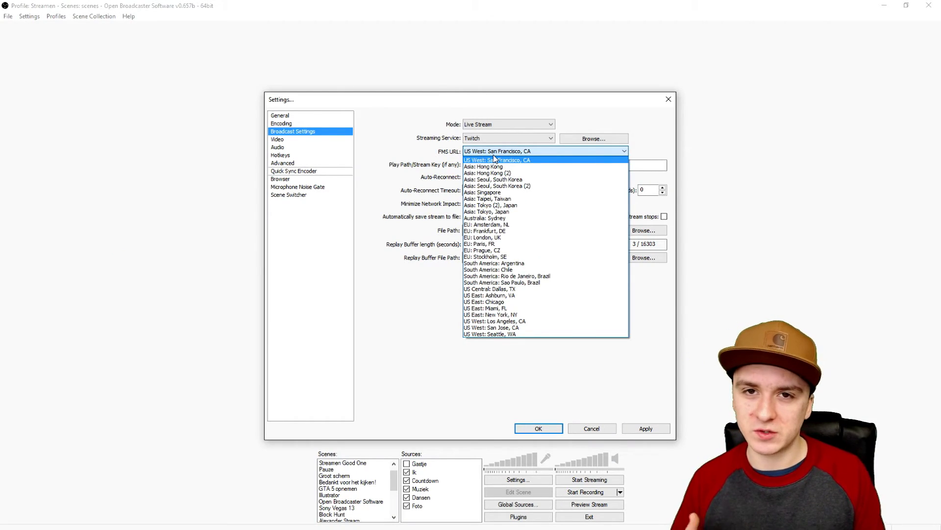
pyautogui.click(441, 171)
pyautogui.click(466, 166)
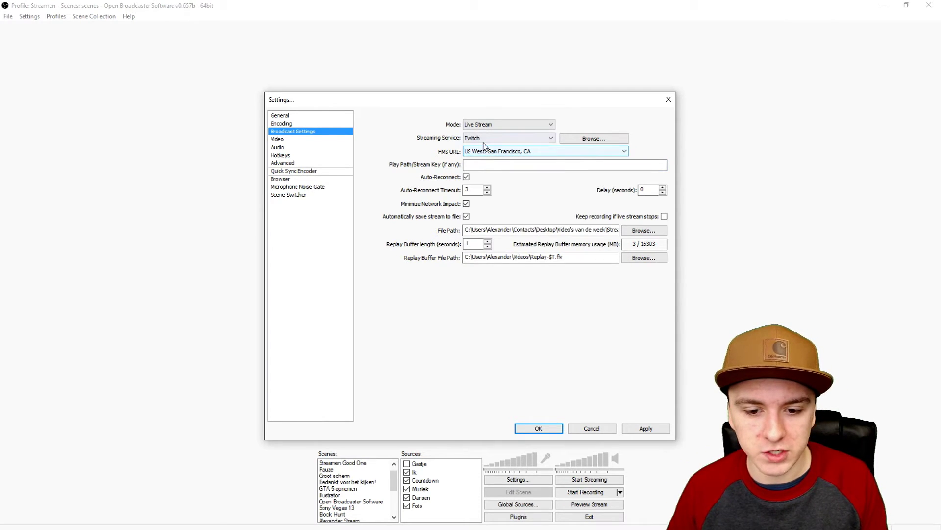
pyautogui.click(484, 140)
pyautogui.click(510, 179)
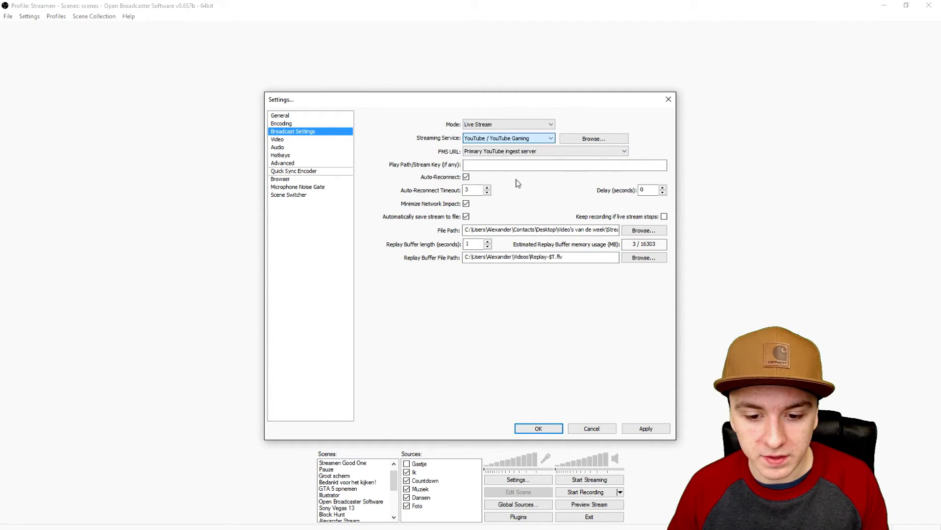
pyautogui.click(509, 165)
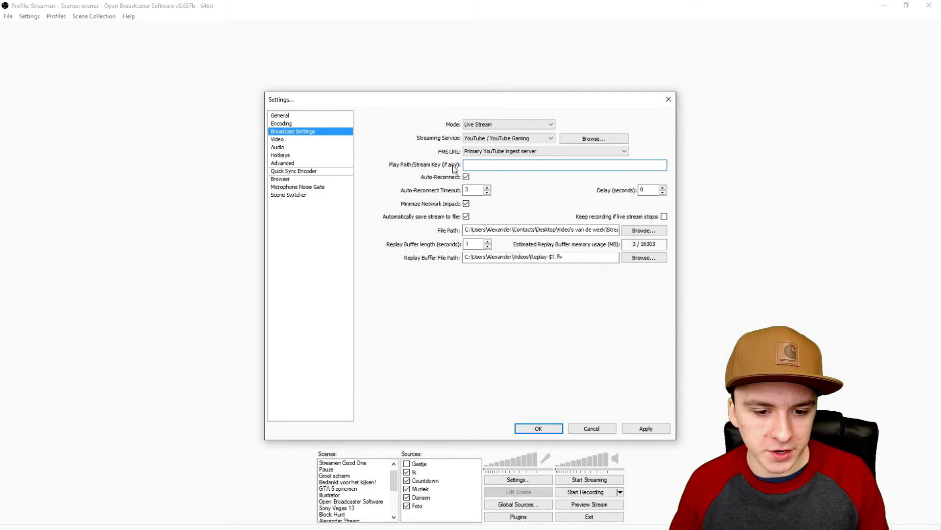
# Save the broadcast changes, keep 1920x1080 with no downscale, and type 30 into FPS
pyautogui.click(310, 139)
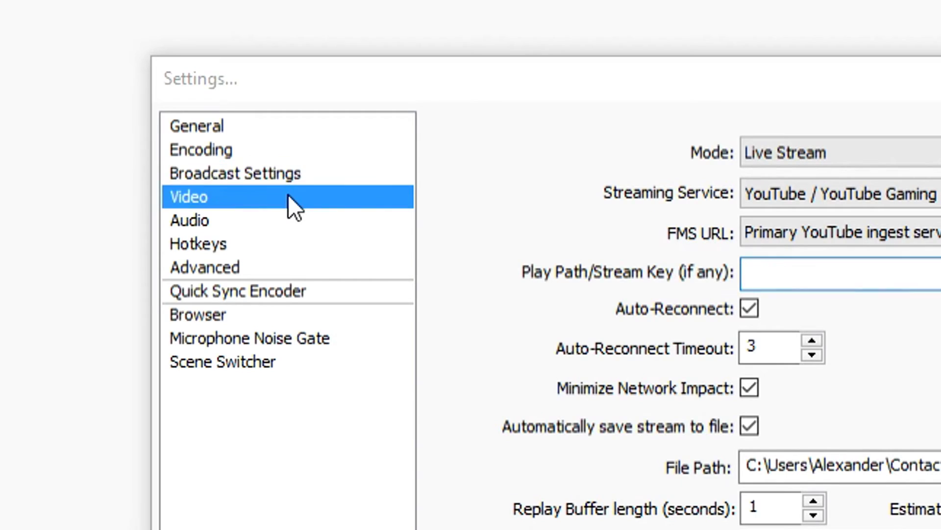
pyautogui.press('Return')
pyautogui.click(881, 153)
pyautogui.click(881, 166)
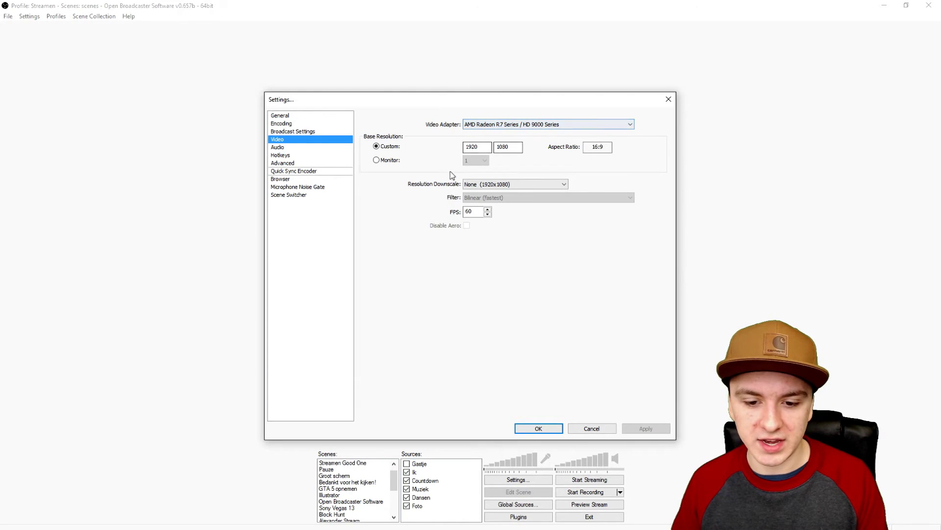
pyautogui.doubleClick(471, 147)
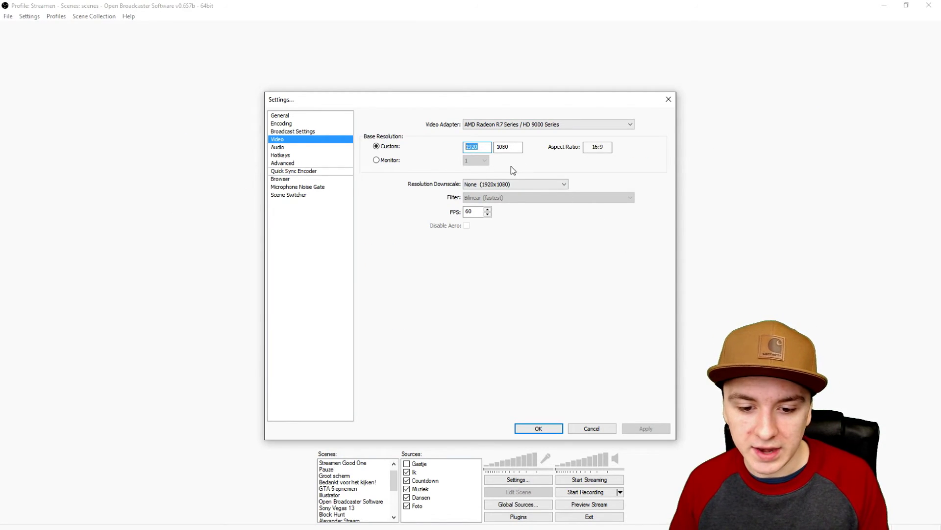
pyautogui.click(502, 185)
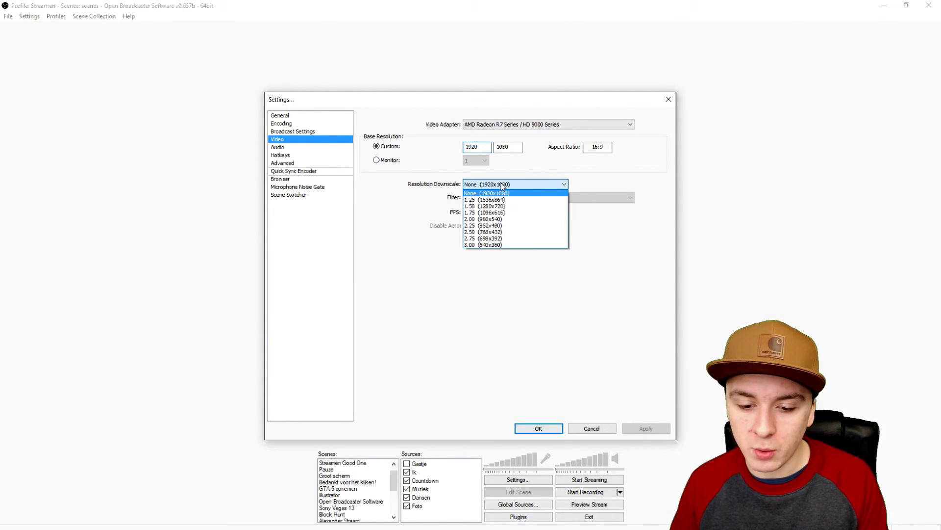
pyautogui.click(502, 186)
pyautogui.moveTo(474, 208); pyautogui.dragTo(424, 214)
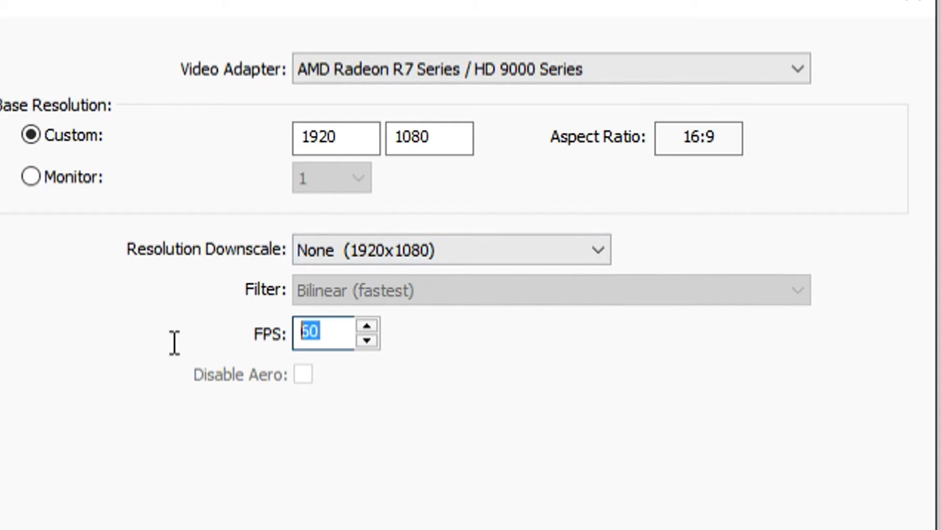
pyautogui.write('30')
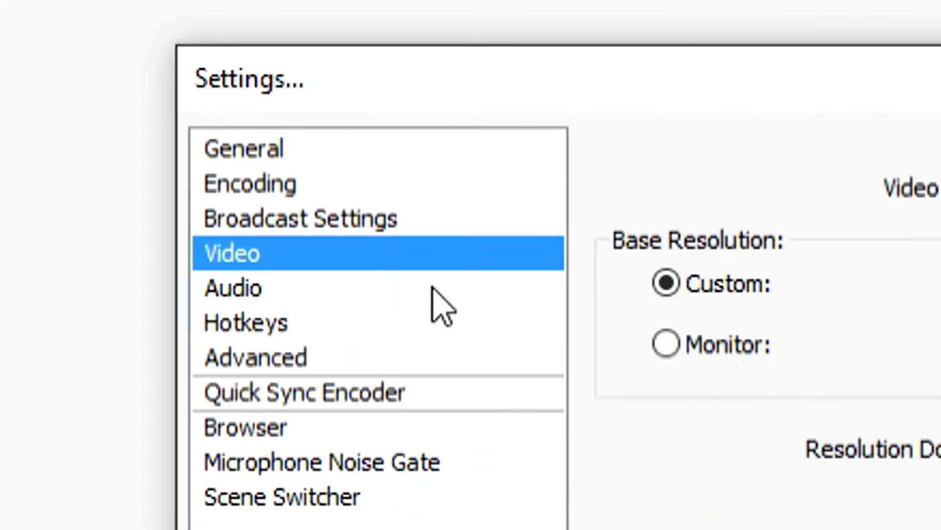
# Select Realtek speakers as desktop audio and the Samson C01U Pro Mic as microphone
pyautogui.click(431, 295)
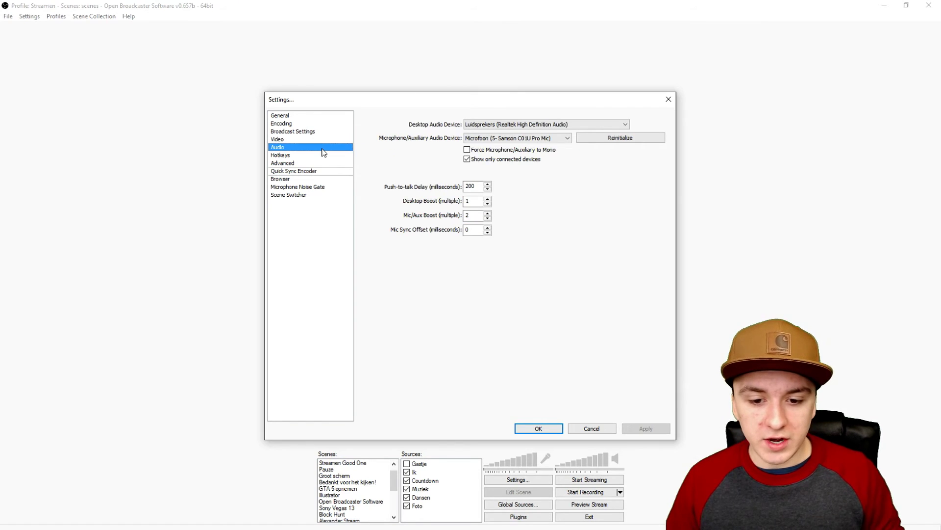
pyautogui.click(510, 124)
pyautogui.click(505, 124)
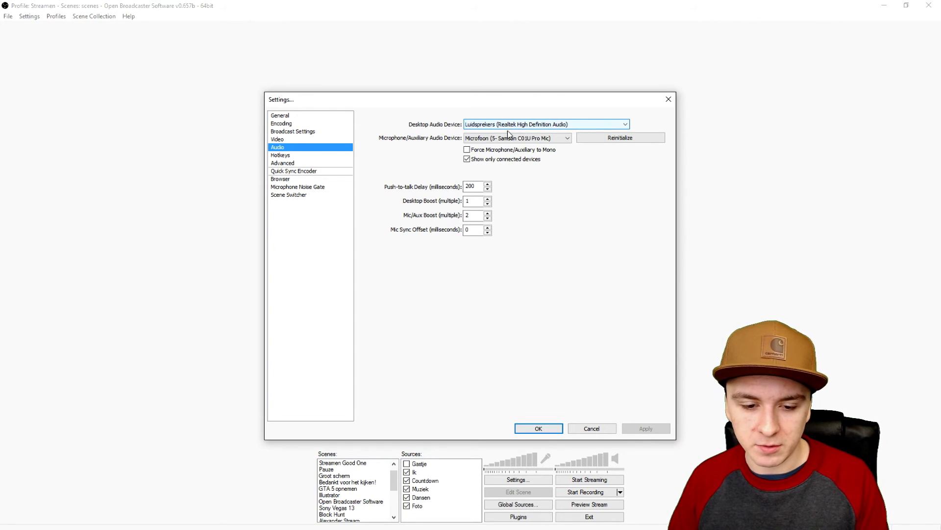
pyautogui.click(510, 138)
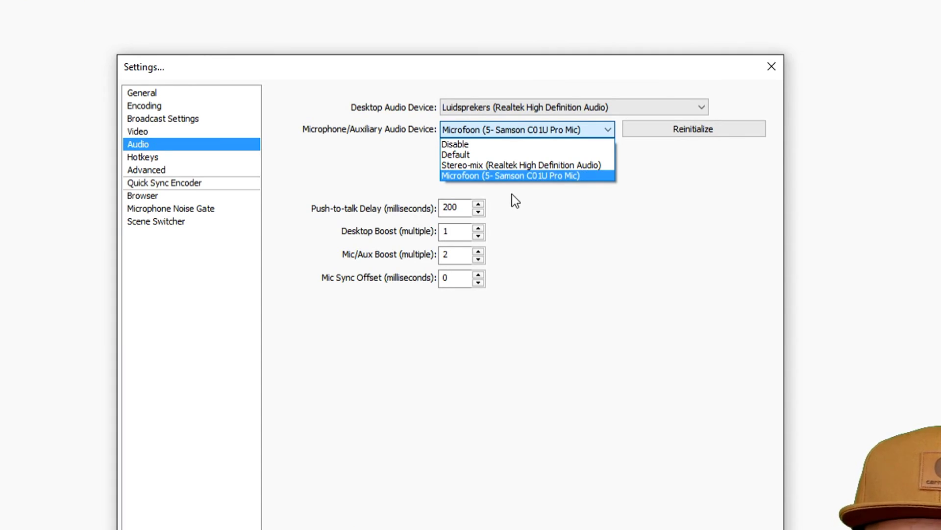
pyautogui.click(514, 175)
pyautogui.hotkey('alt', 'Down')
pyautogui.click(493, 200)
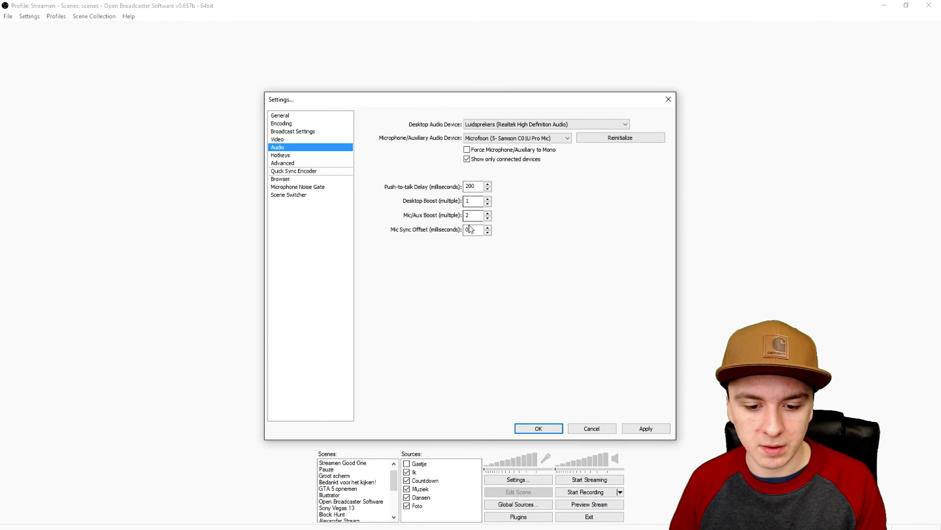
pyautogui.click(478, 215)
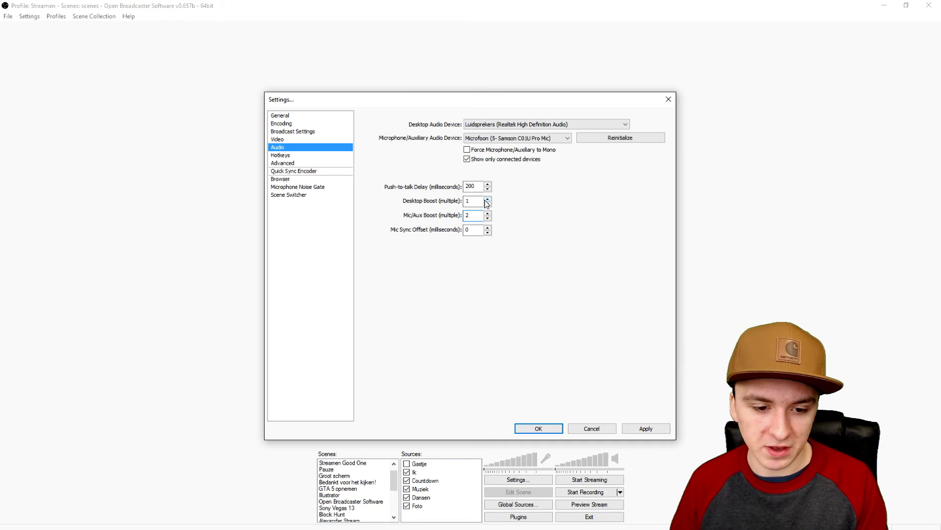
# Apply the pending audio changes, then look over the Hotkeys and Advanced pages
pyautogui.click(282, 155)
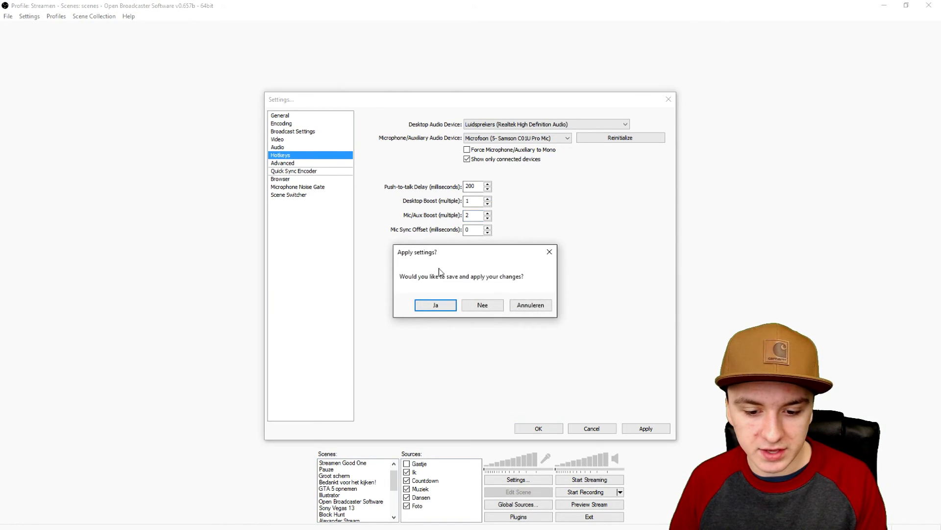
pyautogui.click(435, 305)
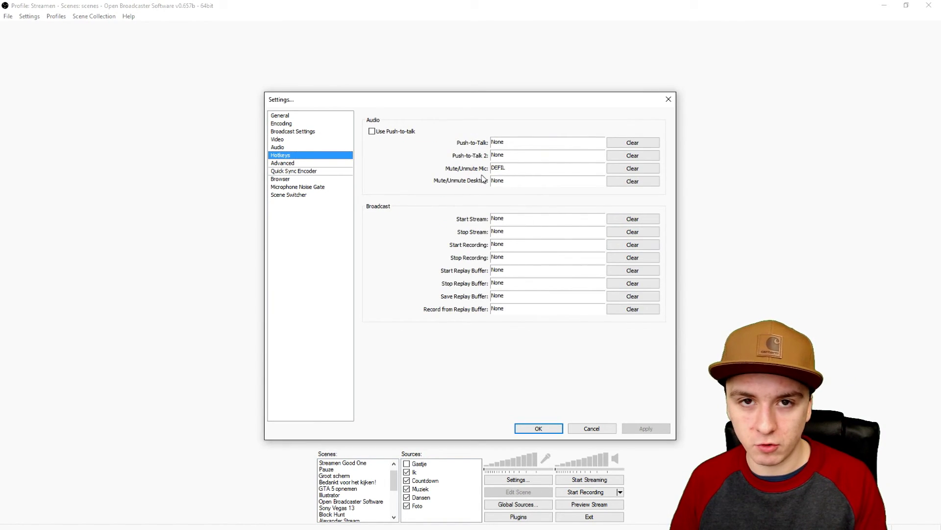
pyautogui.click(326, 164)
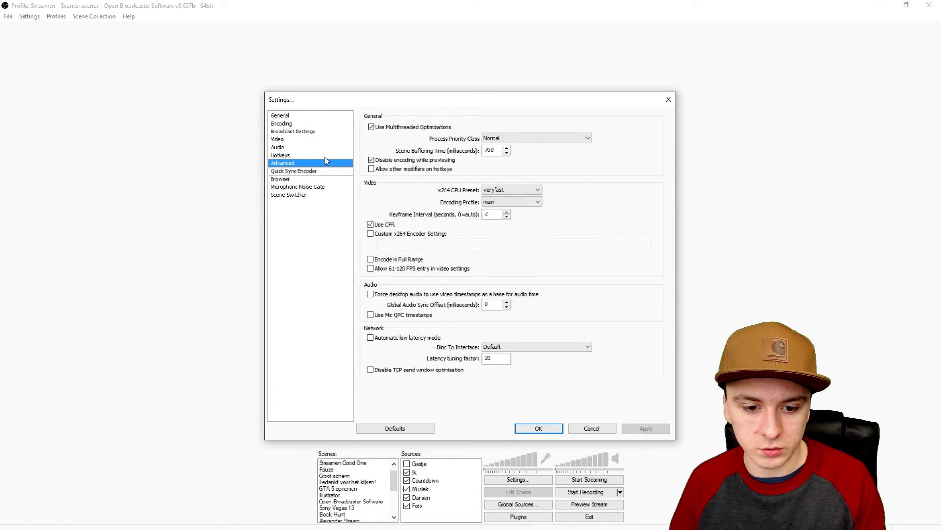
pyautogui.click(326, 155)
# Review the General, Broadcast, Encoding and Audio pages, finishing on Video settings
pyautogui.click(325, 116)
pyautogui.click(326, 131)
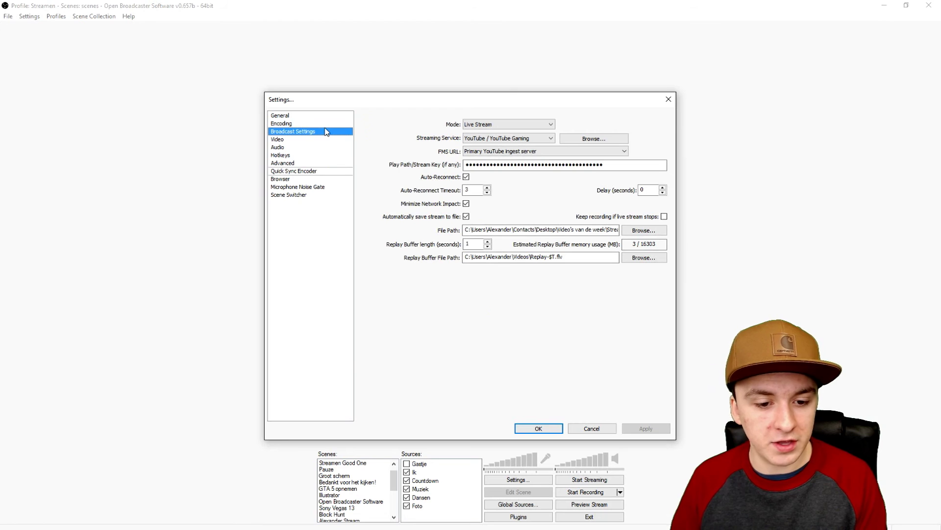
pyautogui.click(327, 124)
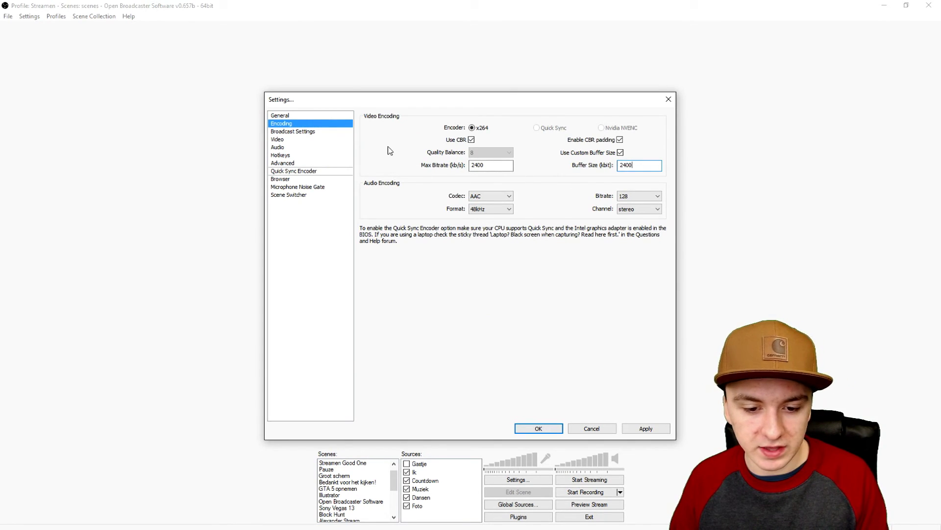
pyautogui.click(310, 147)
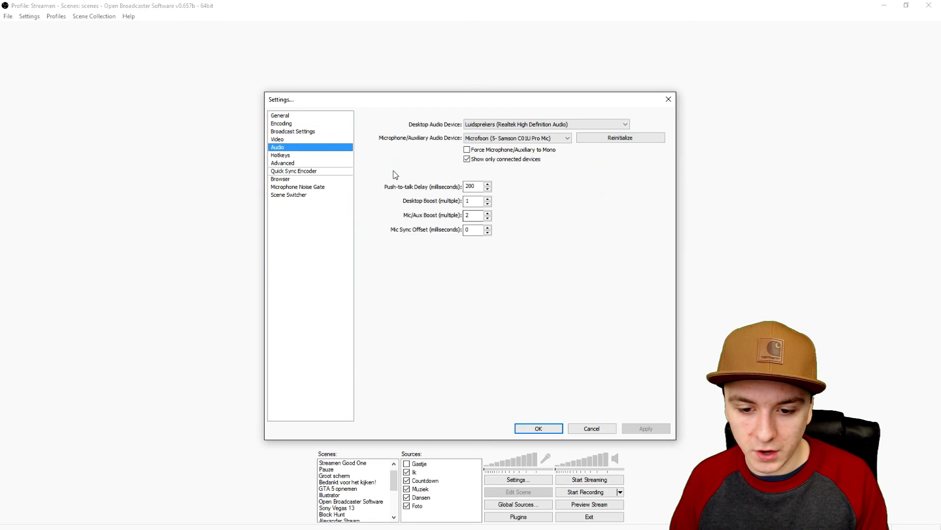
pyautogui.click(319, 140)
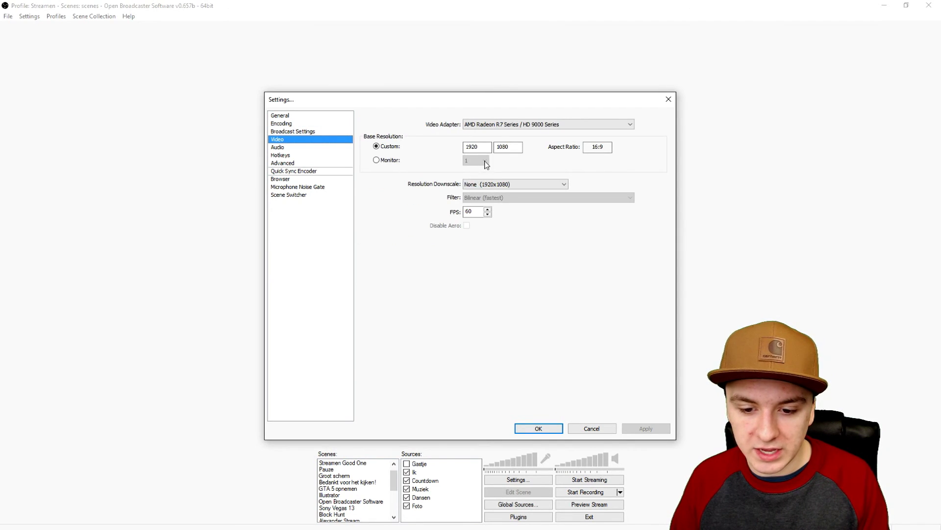